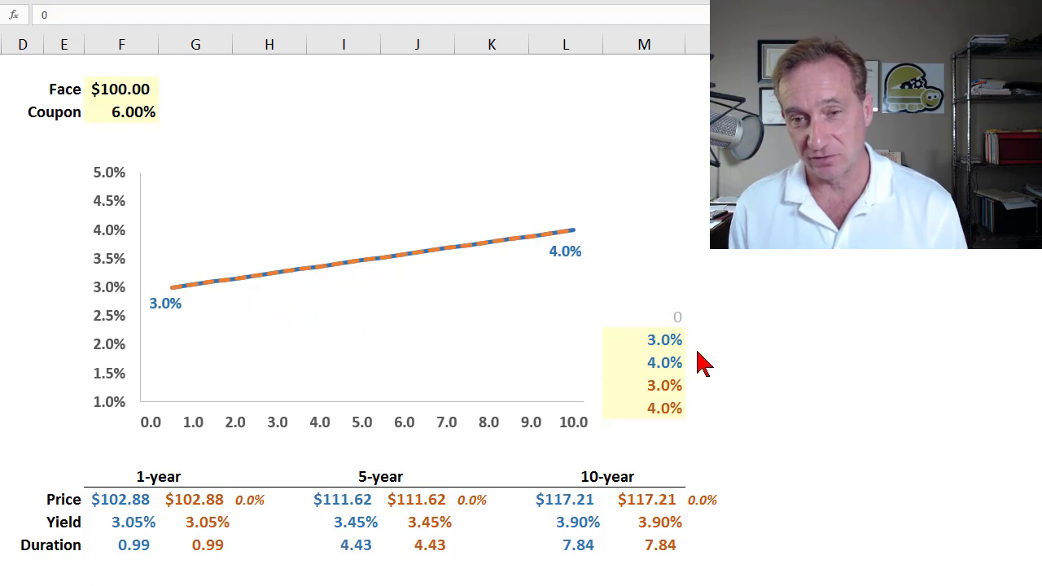
Enter 8 in the scenario cell so the orange curve rises to 4.0%–5.0%, cutting prices 1.0%, 4.2%, 7.3%
click(678, 320)
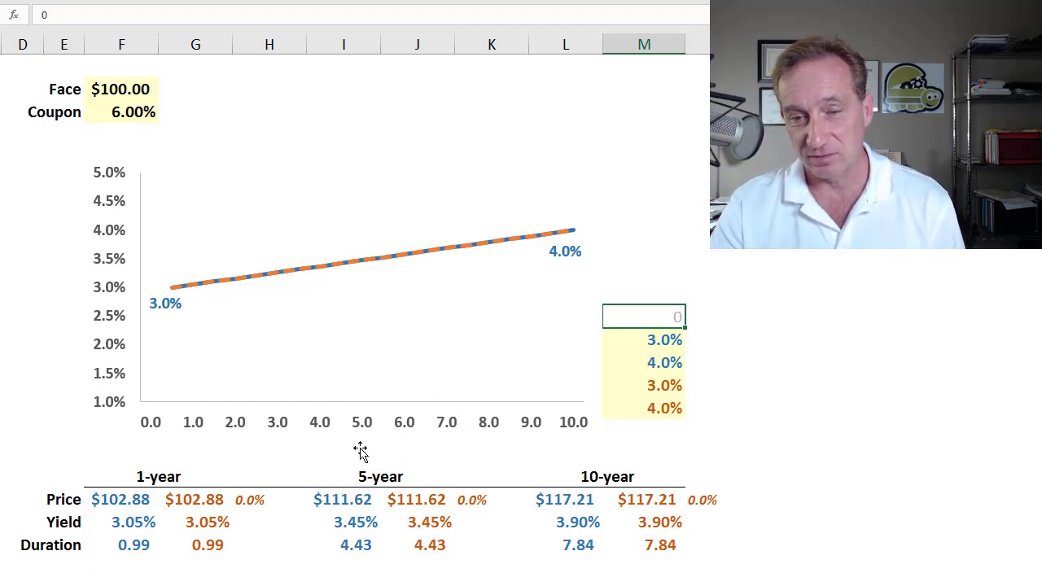
text(8)
key(ctrl+Return)
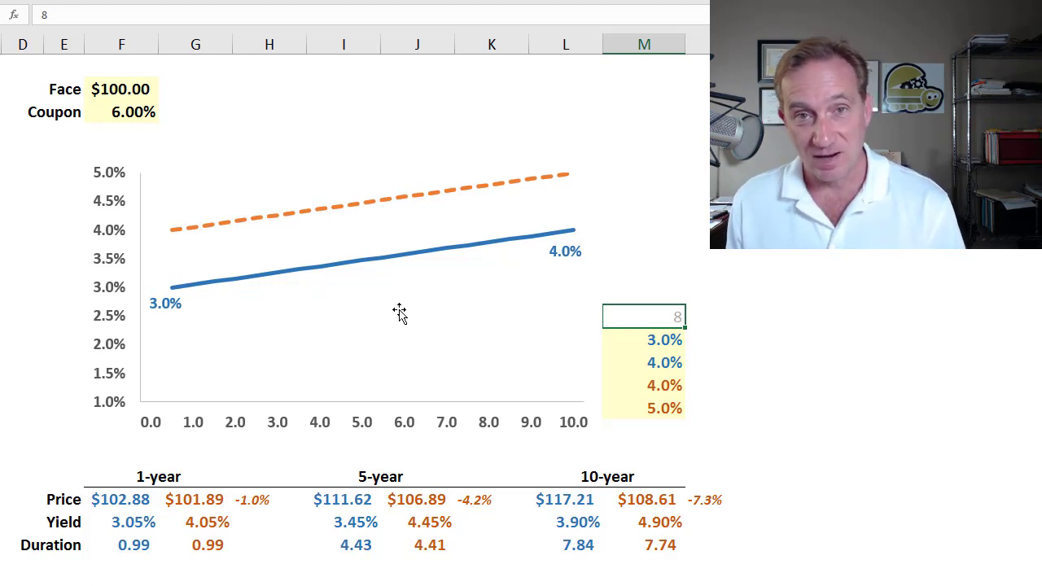
click(592, 480)
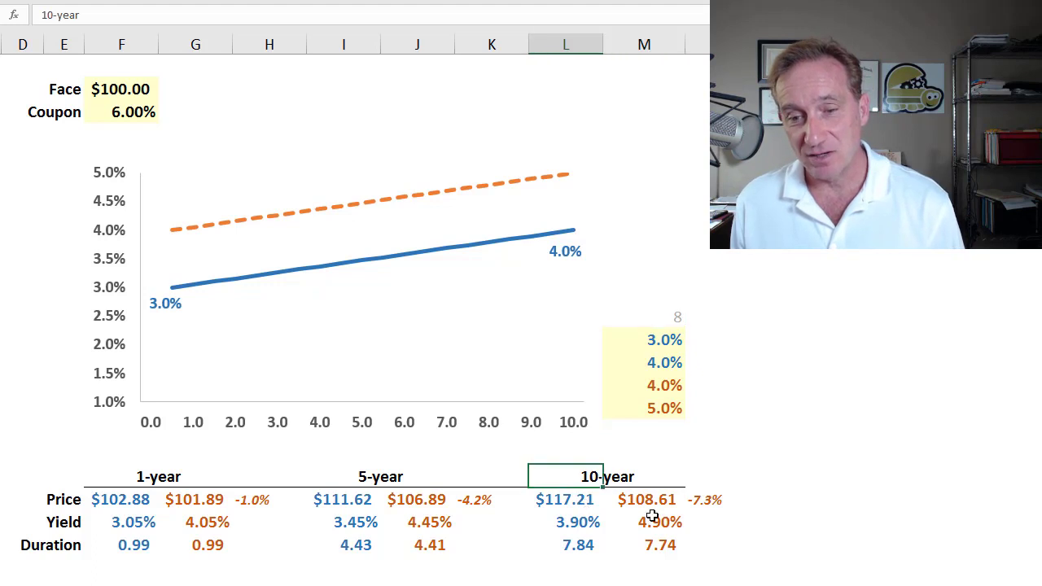
click(698, 506)
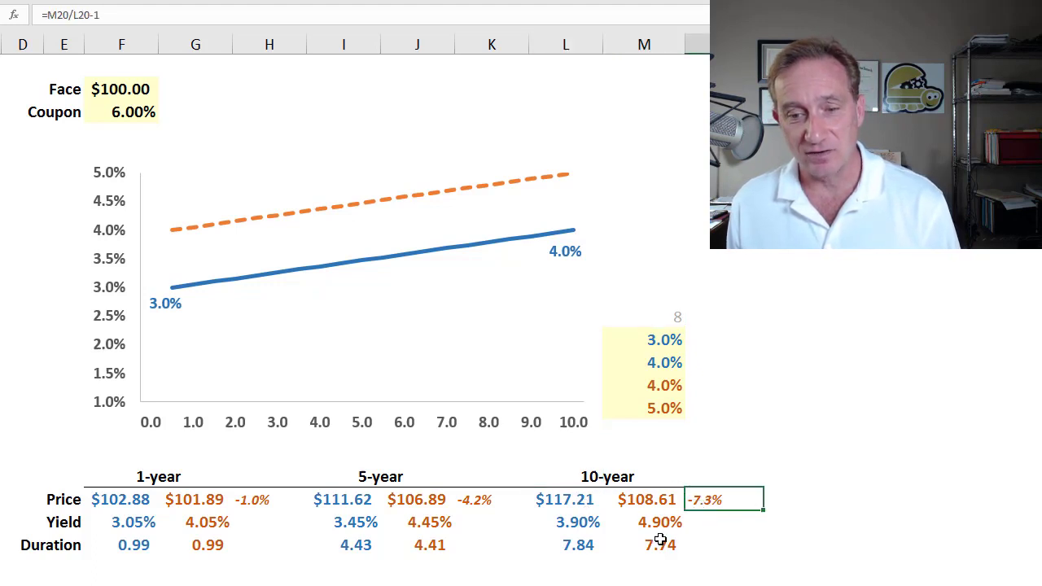
click(581, 546)
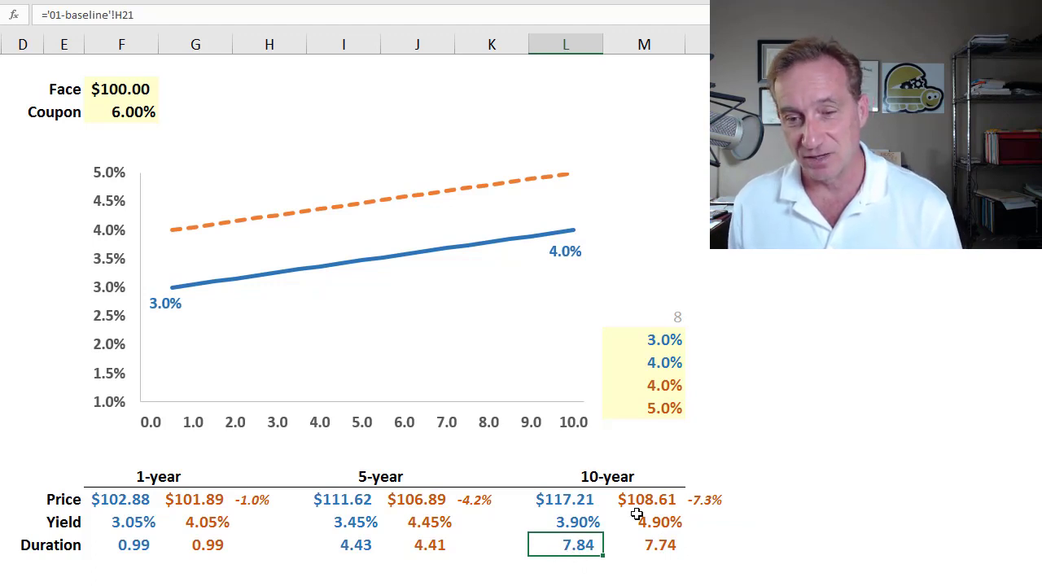
click(712, 500)
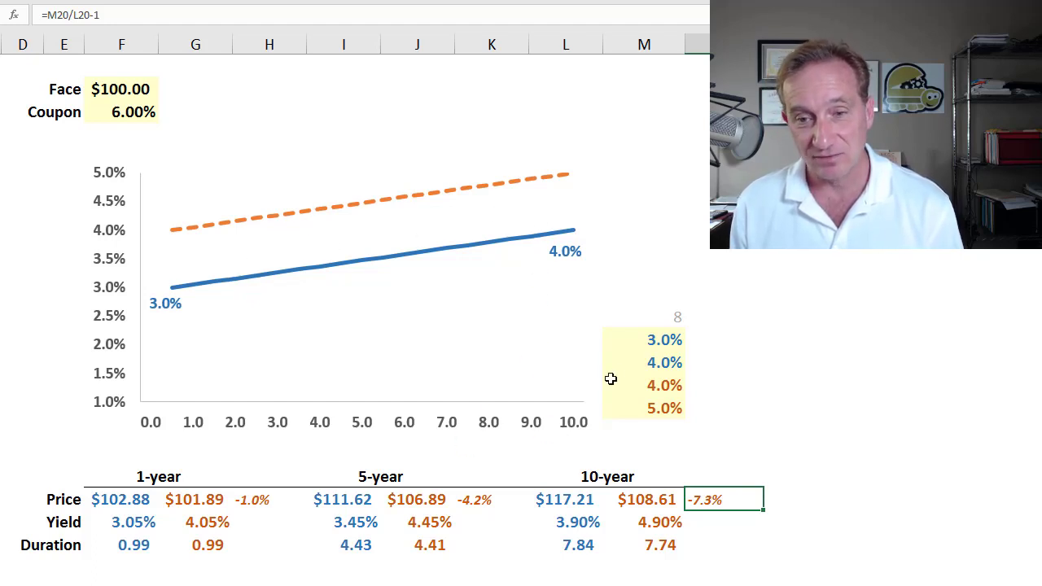
click(662, 324)
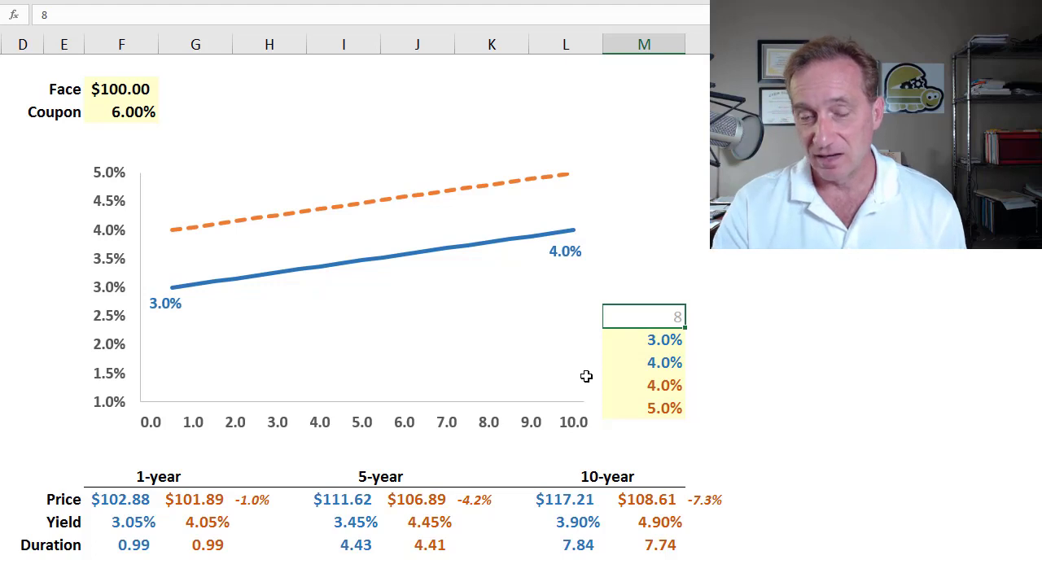
Apply scenario 9 and inspect the 1-year yields: 3.05% baseline versus 2.05% shifted
text(9)
key(ctrl+Return)
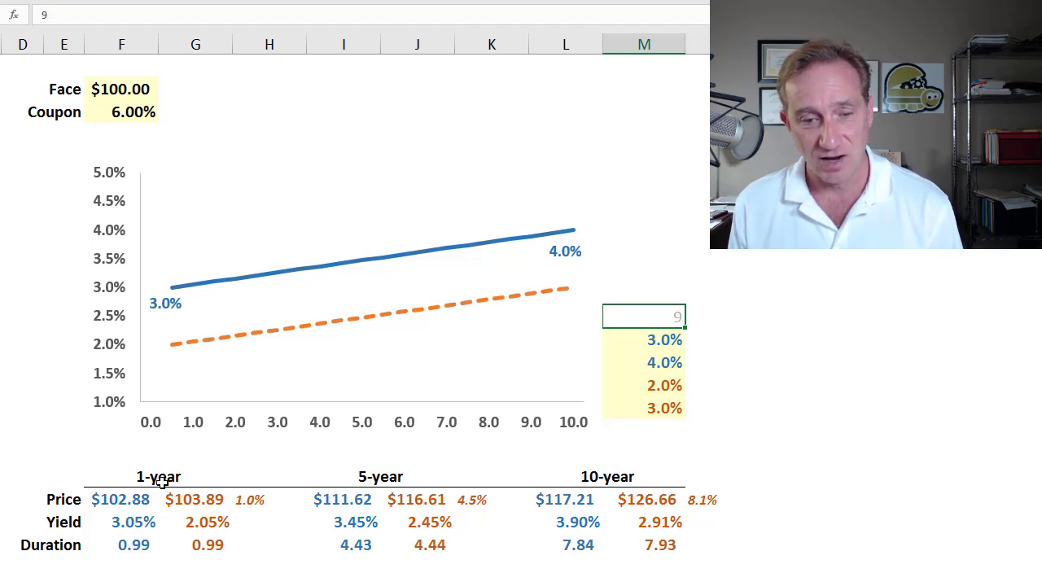
click(127, 525)
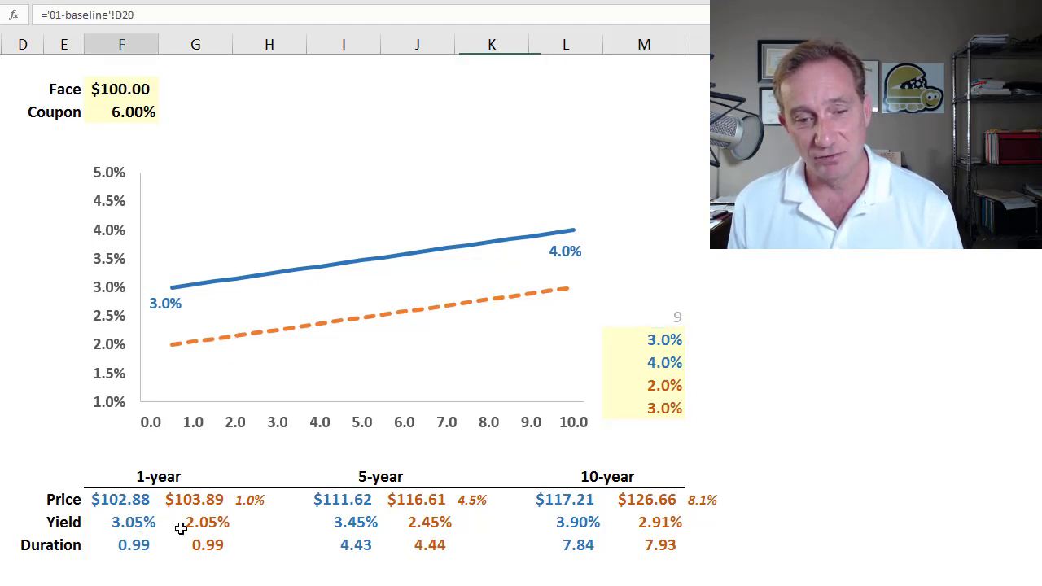
click(204, 524)
Inspect the 5-year duration 4.43 and the 5- and 10-year yield formulas (3.45%, 2.45%, 2.91%)
click(358, 538)
click(422, 521)
click(617, 522)
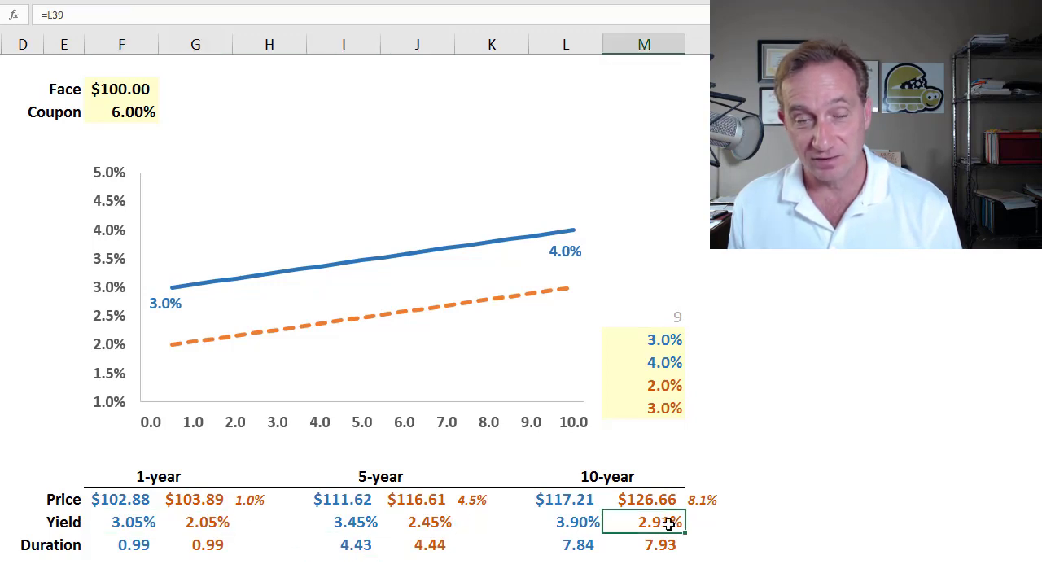
click(374, 522)
click(426, 525)
click(426, 525)
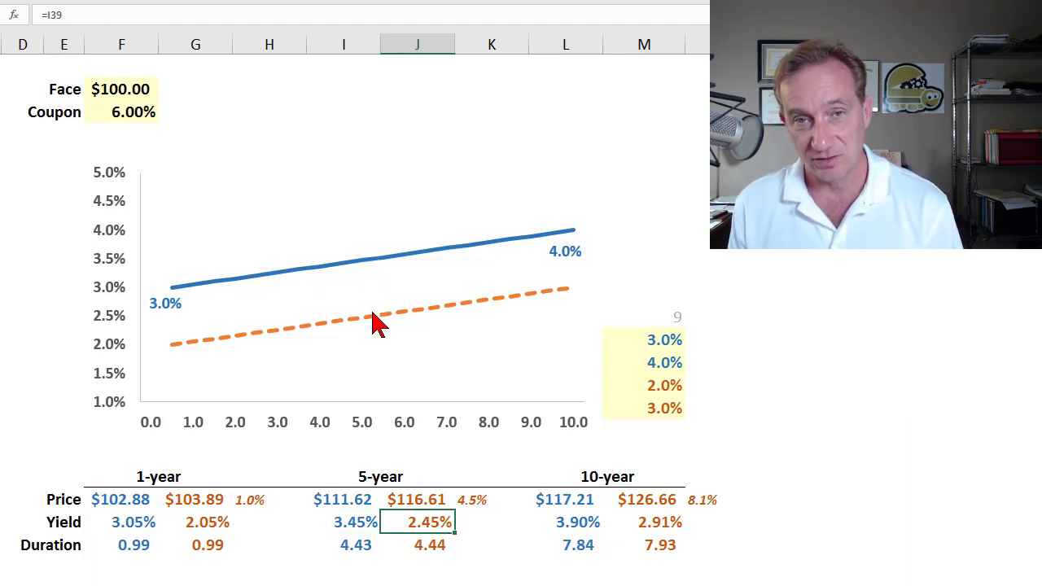
click(658, 321)
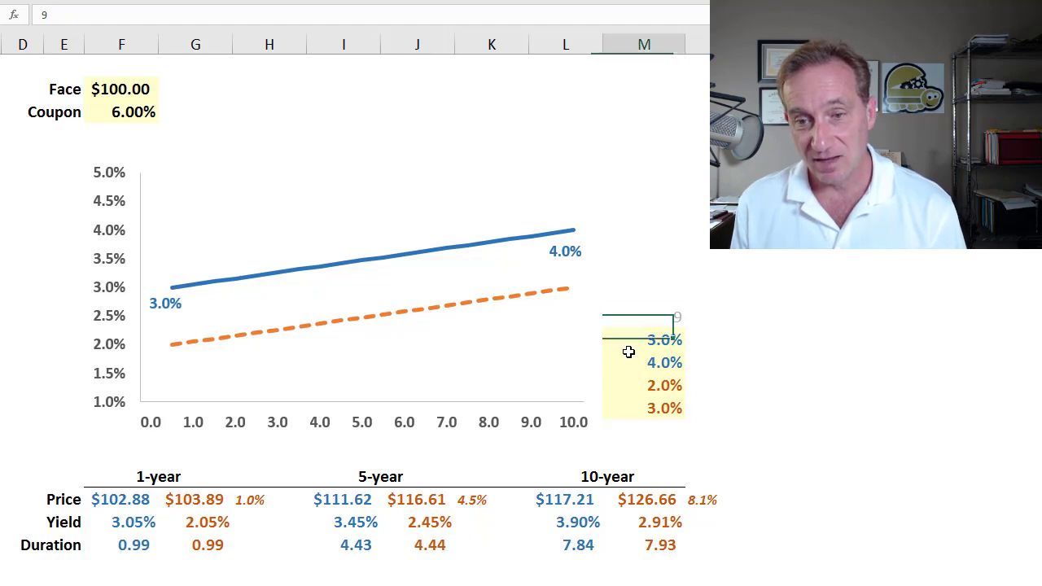
Set the scenario number to 0 so the orange and baseline curves coincide
text(0)
key(Return)
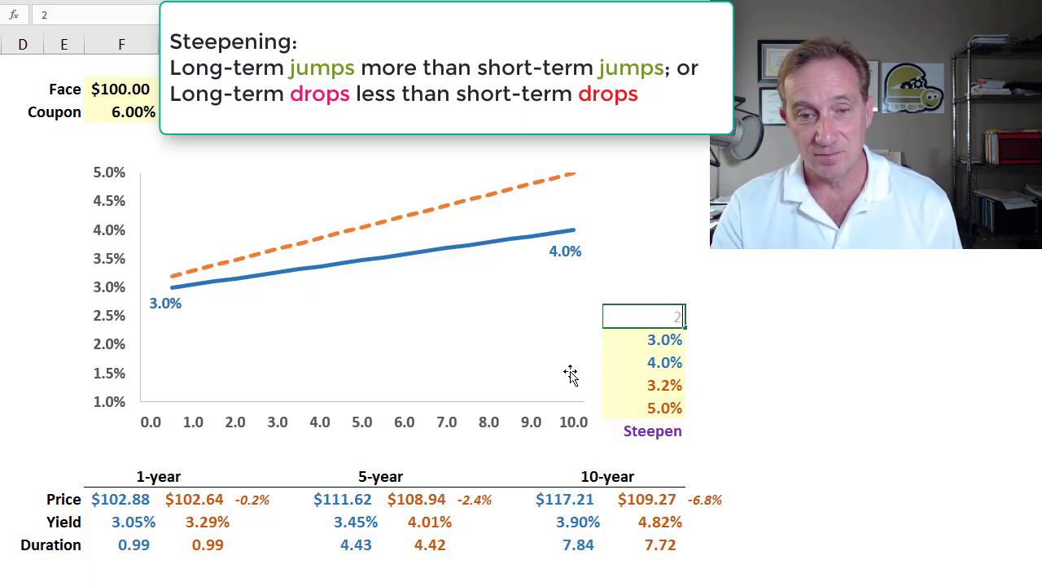
Advance to scenario 3, dropping the orange curve to 2.0%–3.8% so all three bond prices rise
key(F9)
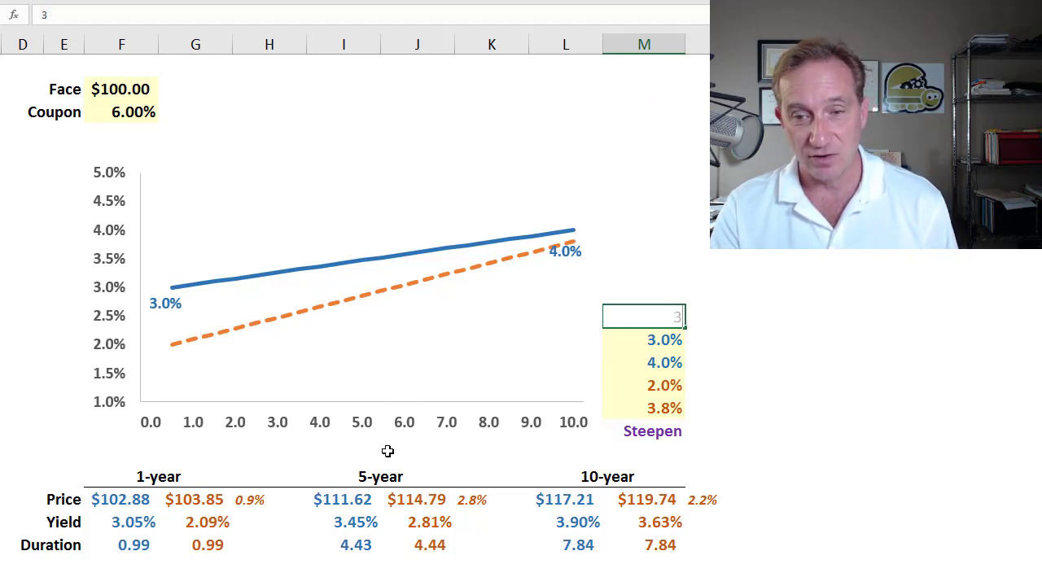
Advance to the falling flatten case, orange at 2.8%–3.0%, raising prices 0.2%, 2.5%, 7.4%
key(F9)
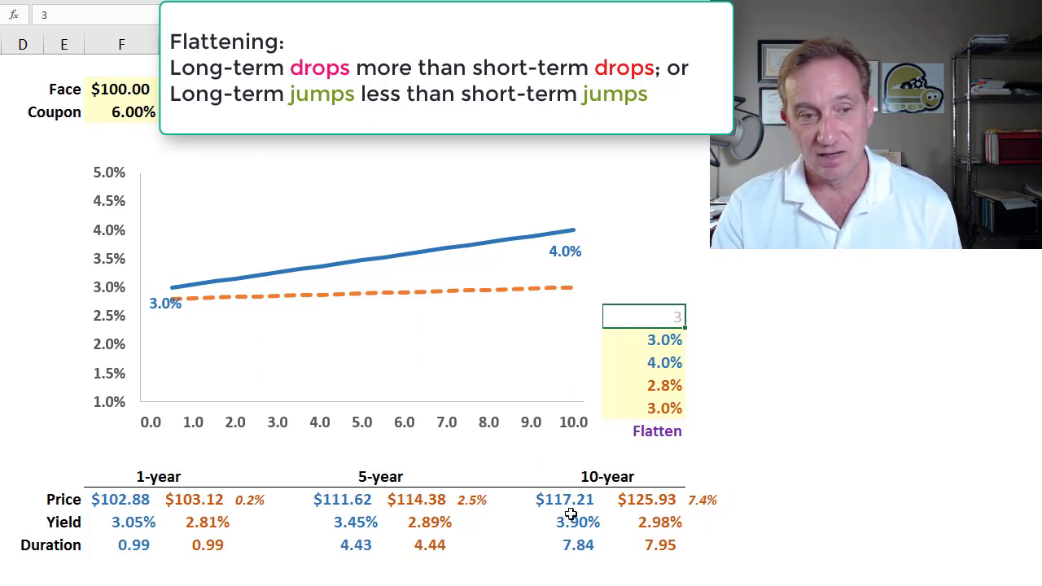
Advance to scenario 4, lifting the orange curve to 4.0%–4.2% and cutting prices 0.9%, 2.7%, 2.1%
key(F9)
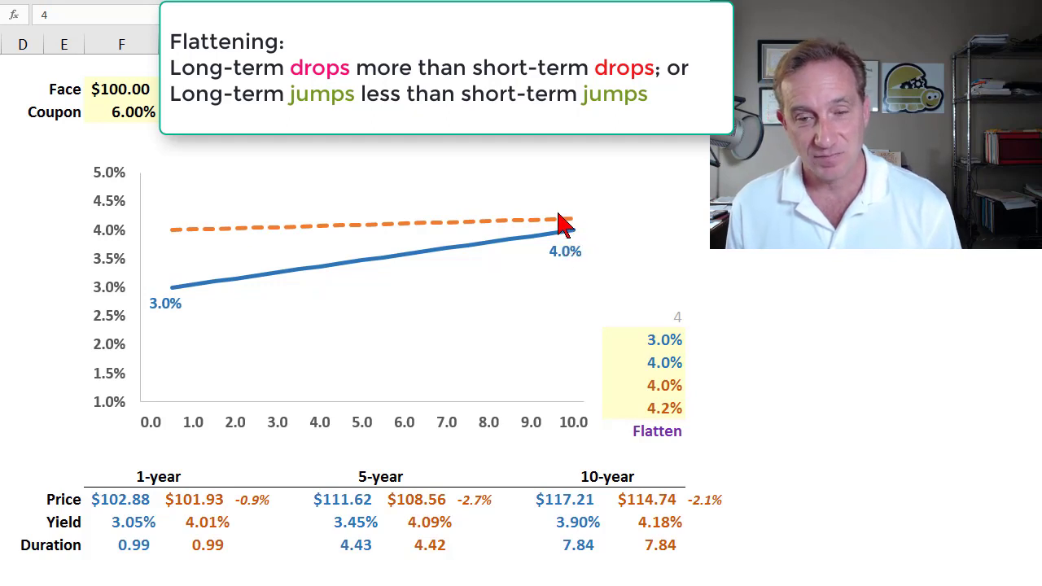
Reset the scenario to 0, then enter scenario 5 for the inverted 4.0%–3.0% curve
click(643, 317)
text(0)
key(ctrl+Return)
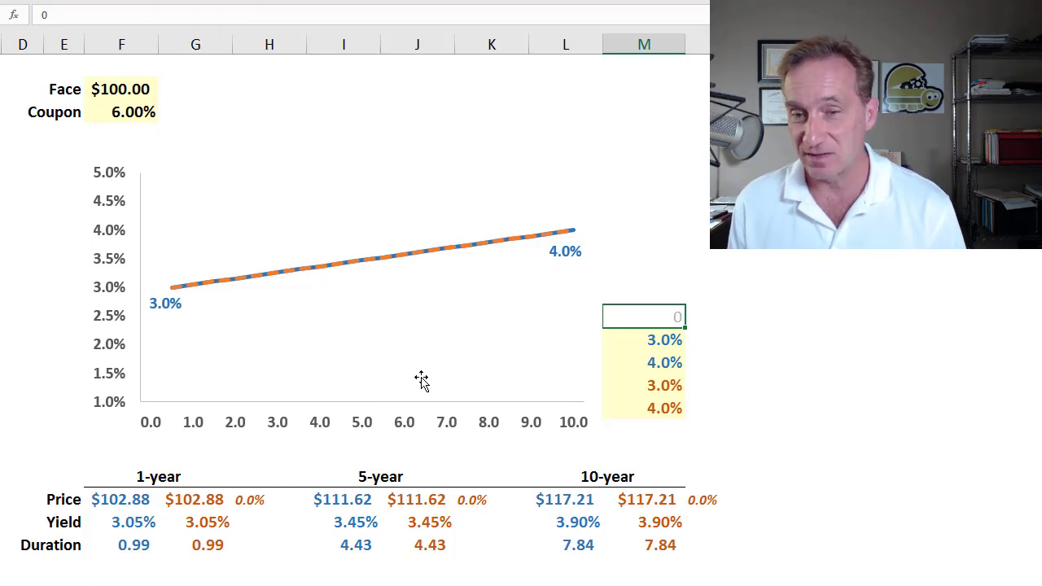
text(5)
key(Return)
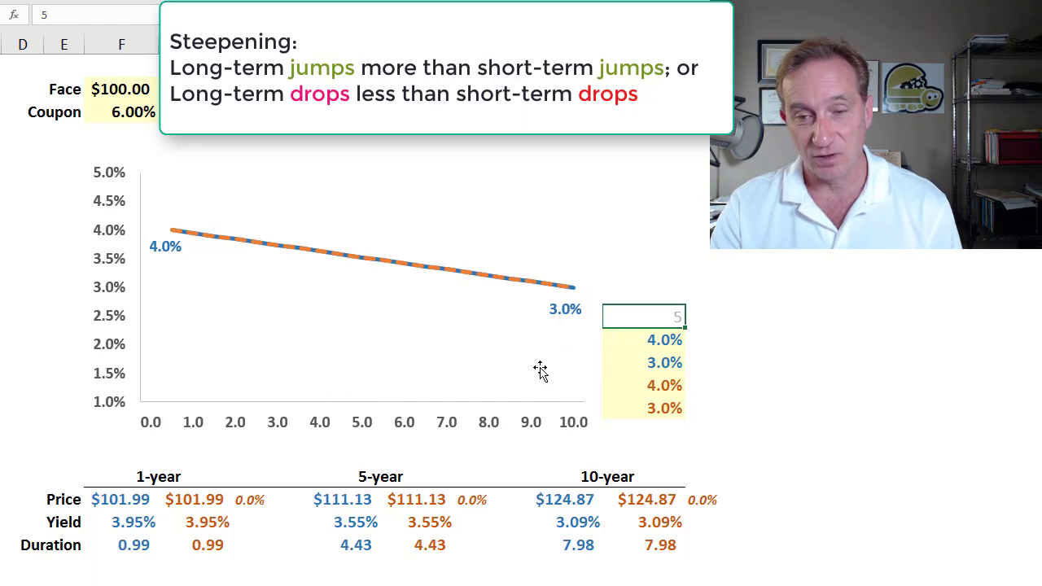
Try the steepening twist on the inverted curve, then return the scenario to 5 with 0.0% price changes
key(F9)
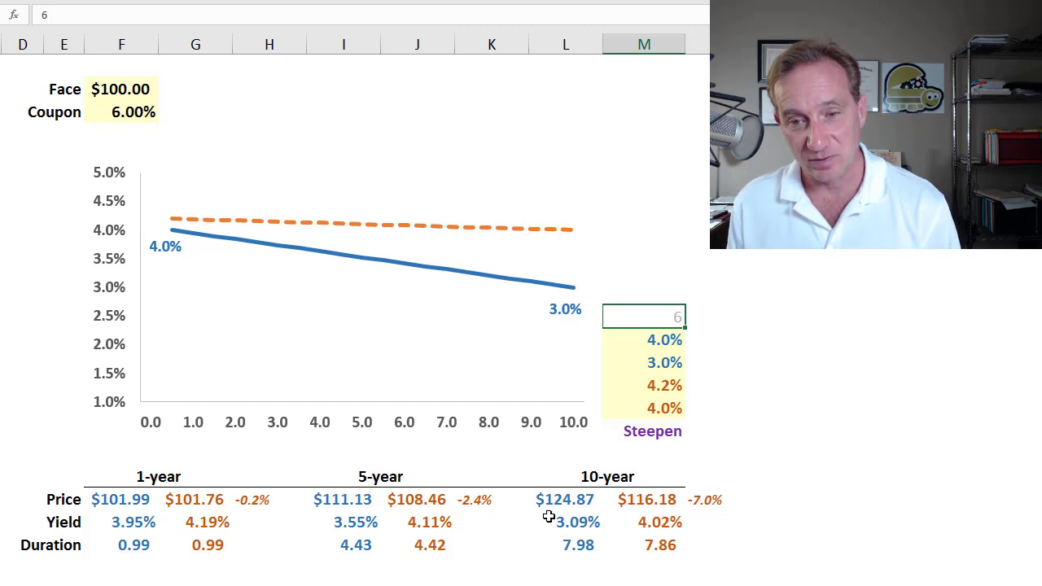
key(Return)
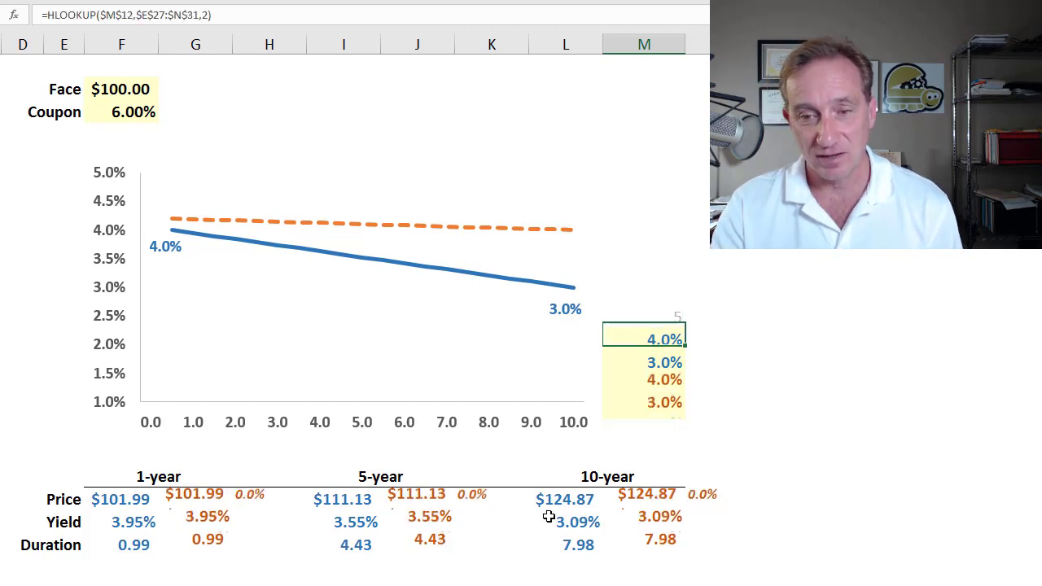
key(Up)
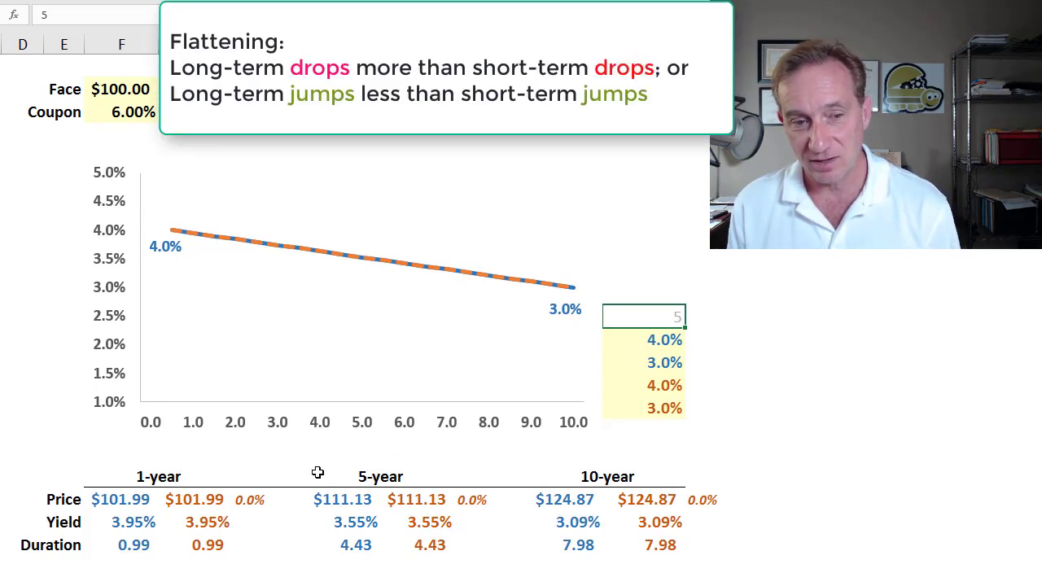
text(7)
key(Return)
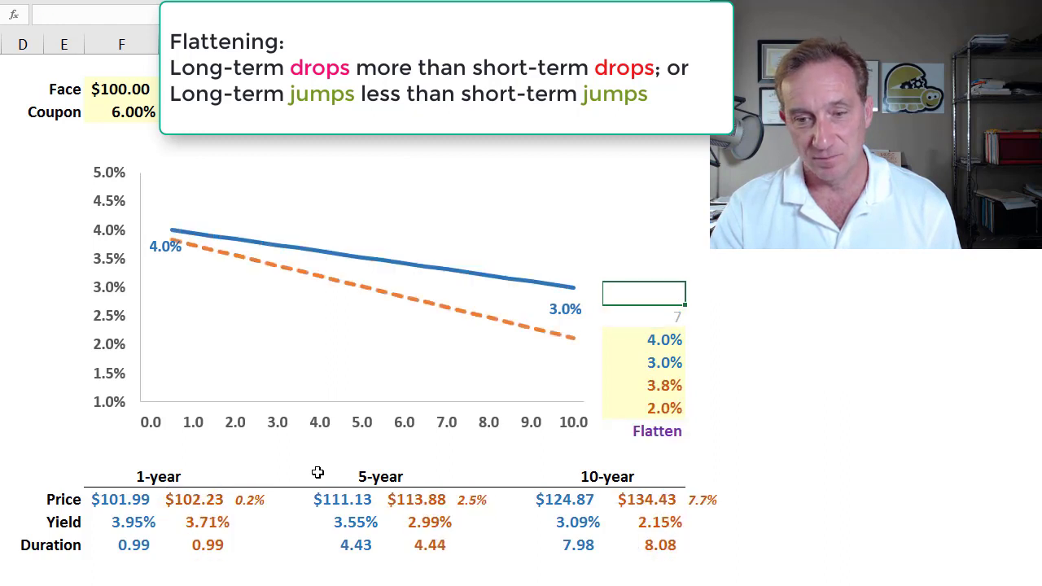
key(Up)
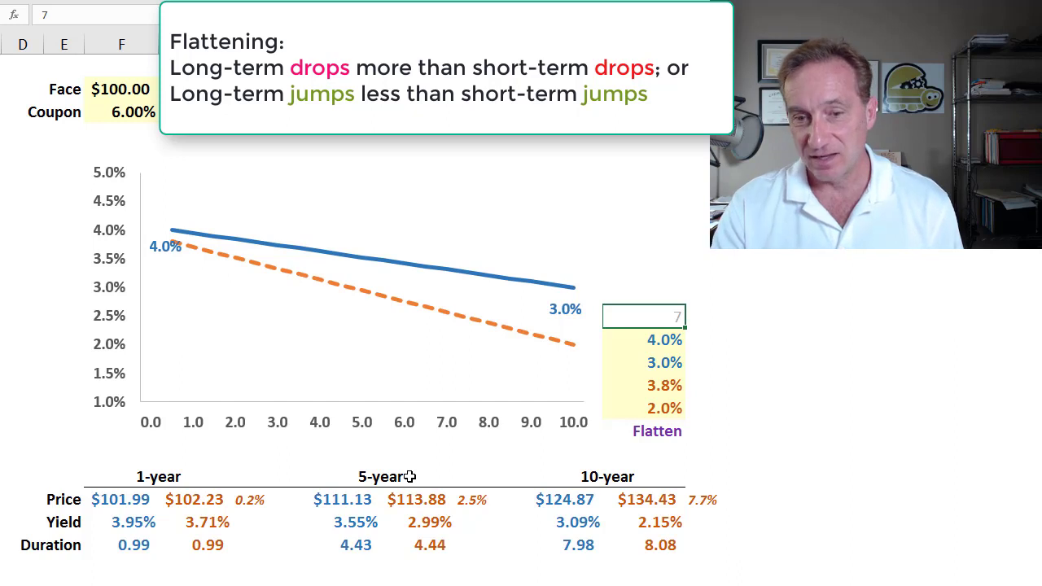
key(ctrl+z)
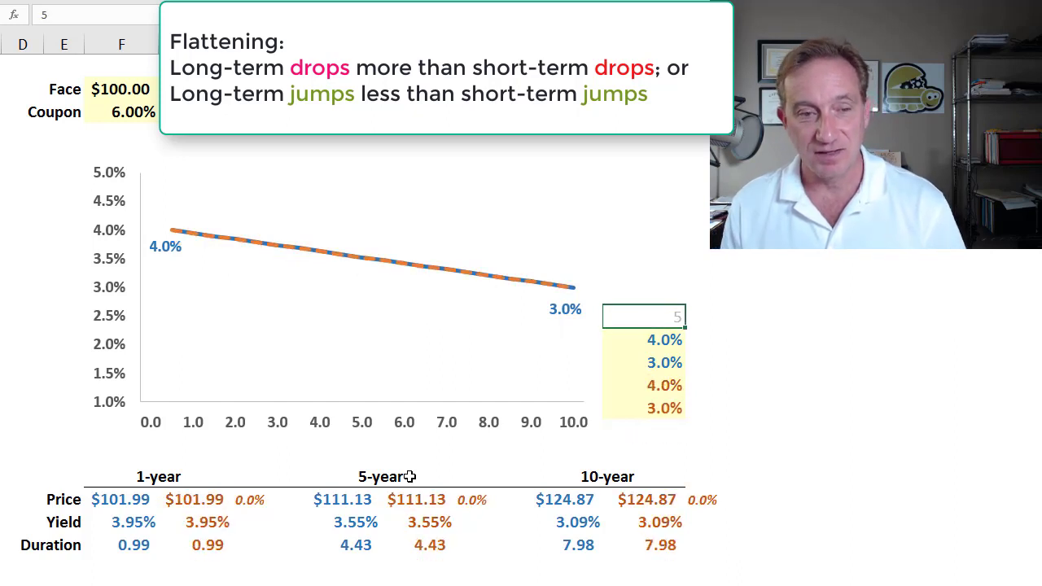